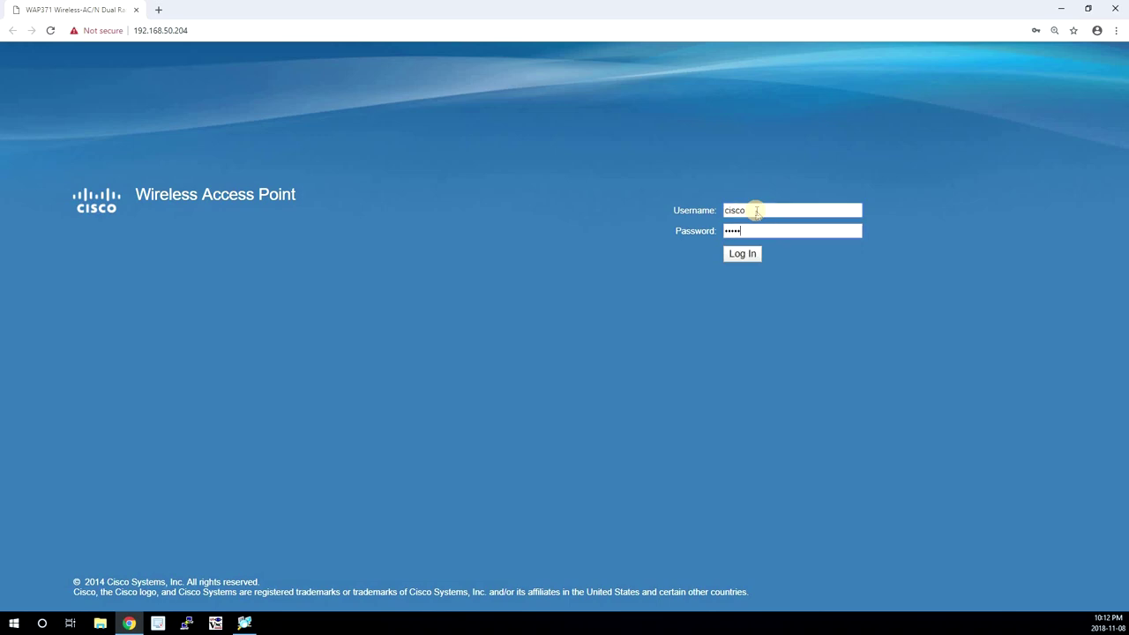
Log in, keeping dynamic IP addressing in the setup wizard.
{"action": "key", "text": "Return"}
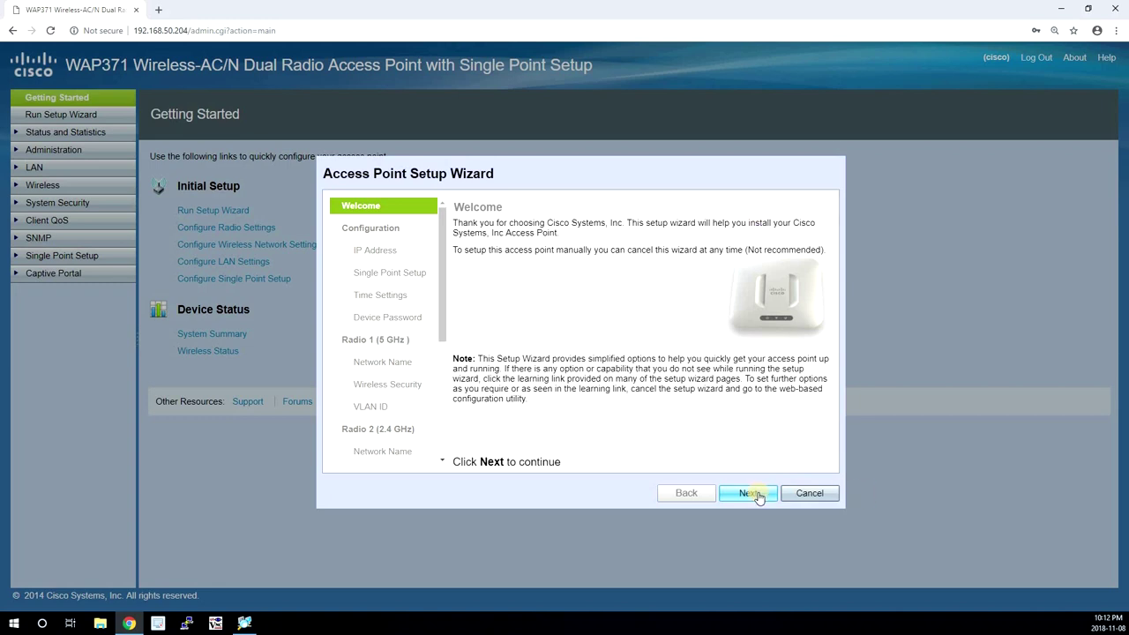
{"action": "left_click", "coordinate": [758, 498]}
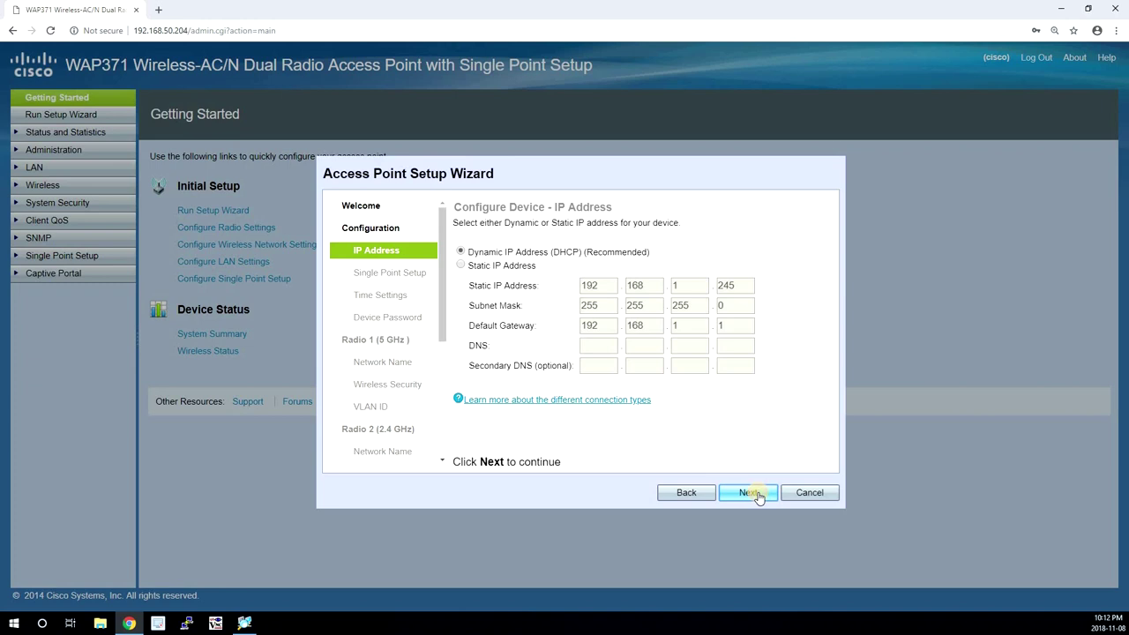
{"action": "left_click", "coordinate": [757, 496]}
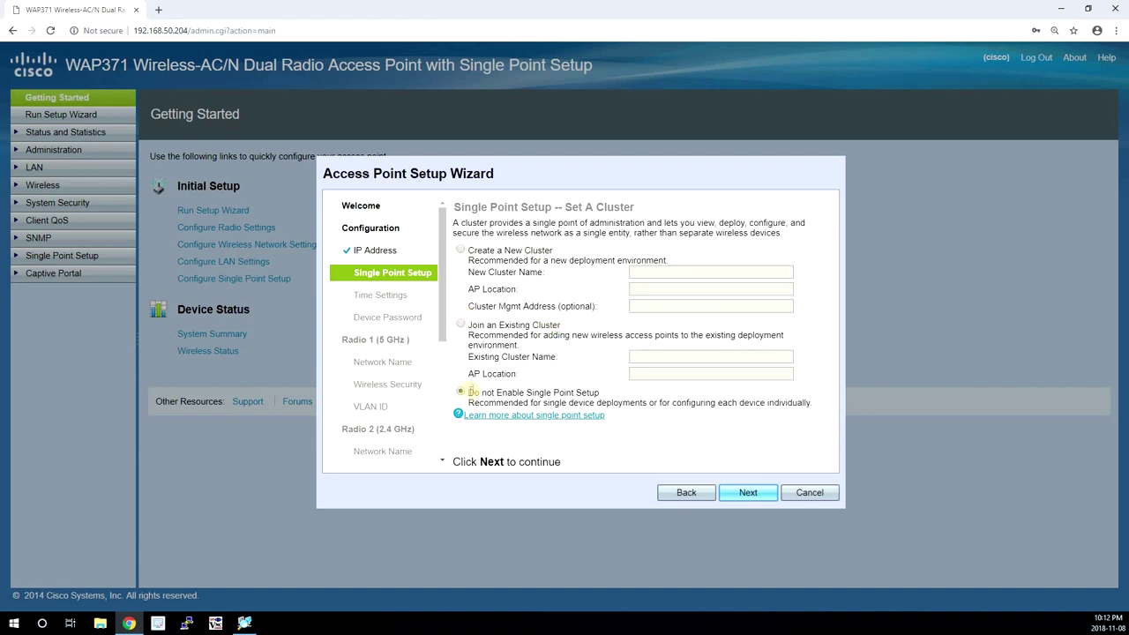
Skip single point setup and set the time zone to Canada (Eastern).
{"action": "left_click", "coordinate": [747, 495]}
{"action": "left_click", "coordinate": [653, 251]}
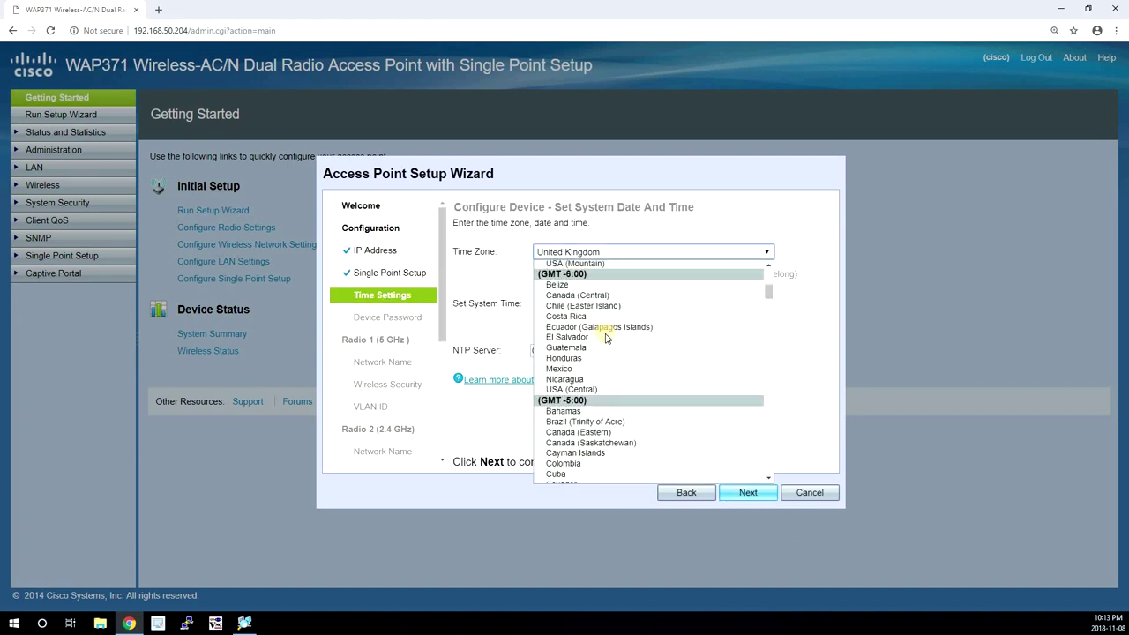
{"action": "left_click", "coordinate": [599, 432]}
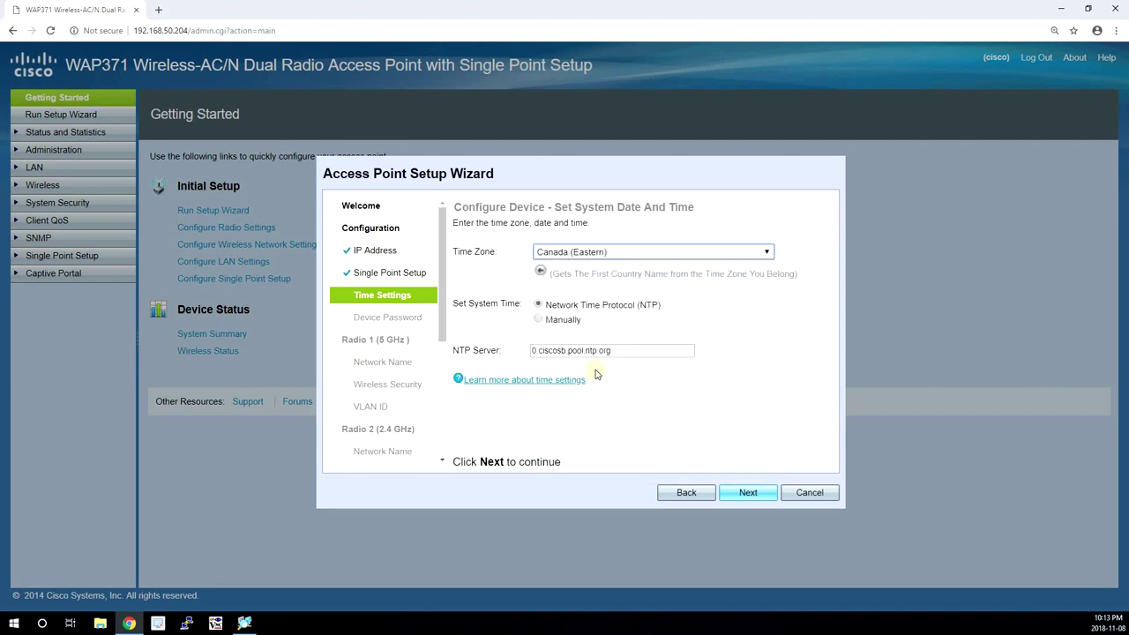
{"action": "left_click", "coordinate": [746, 485]}
{"action": "left_click", "coordinate": [584, 326]}
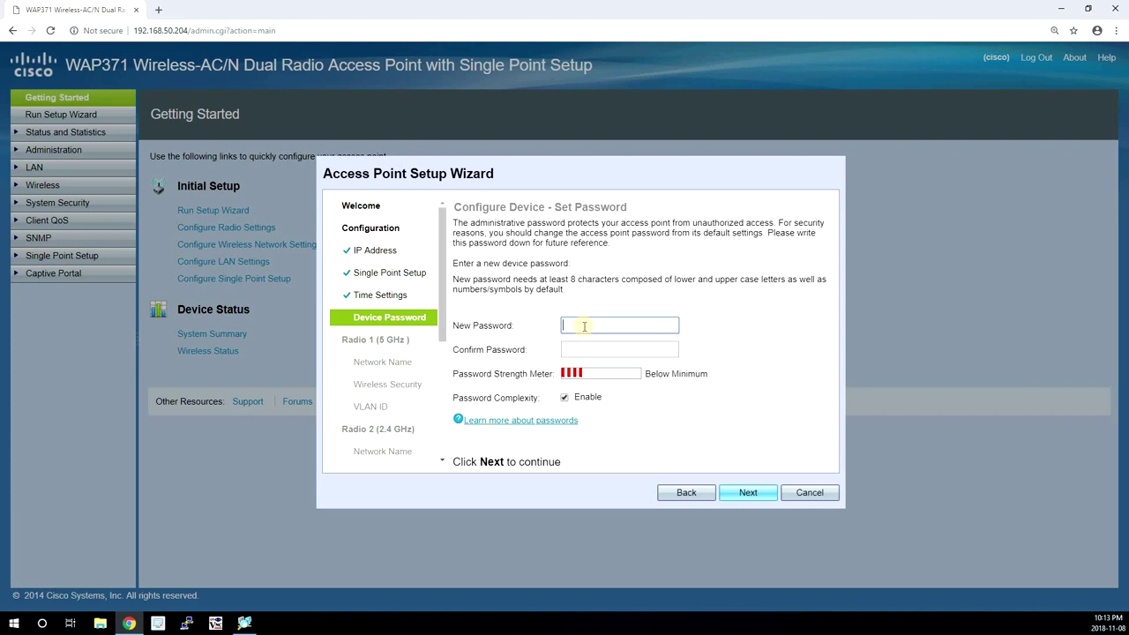
Set and confirm a new device password with password complexity turned off, accepting the PoE warning.
{"action": "type", "text": "Cisco123!"}
{"action": "key", "text": "Tab"}
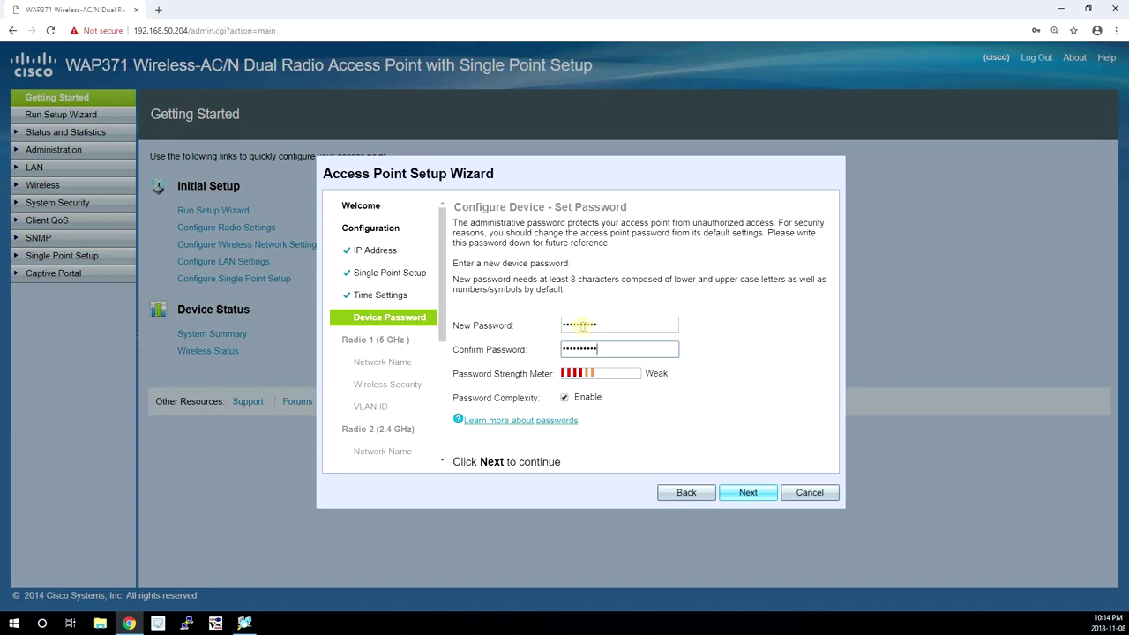
{"action": "type", "text": "Cisco123!"}
{"action": "left_click", "coordinate": [564, 397]}
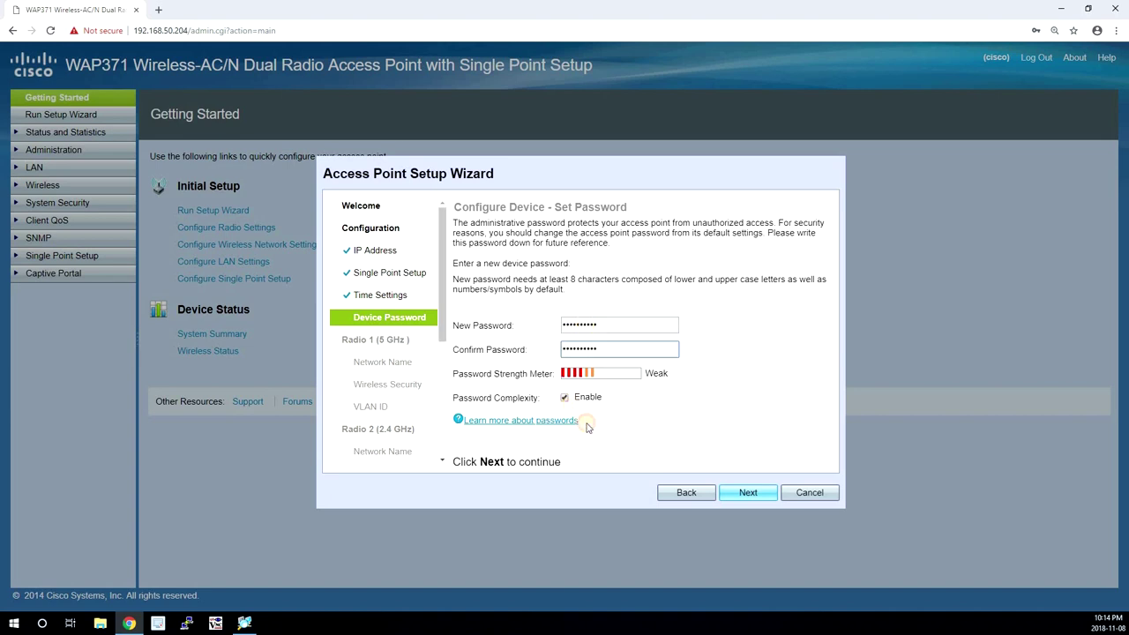
{"action": "left_click", "coordinate": [750, 492]}
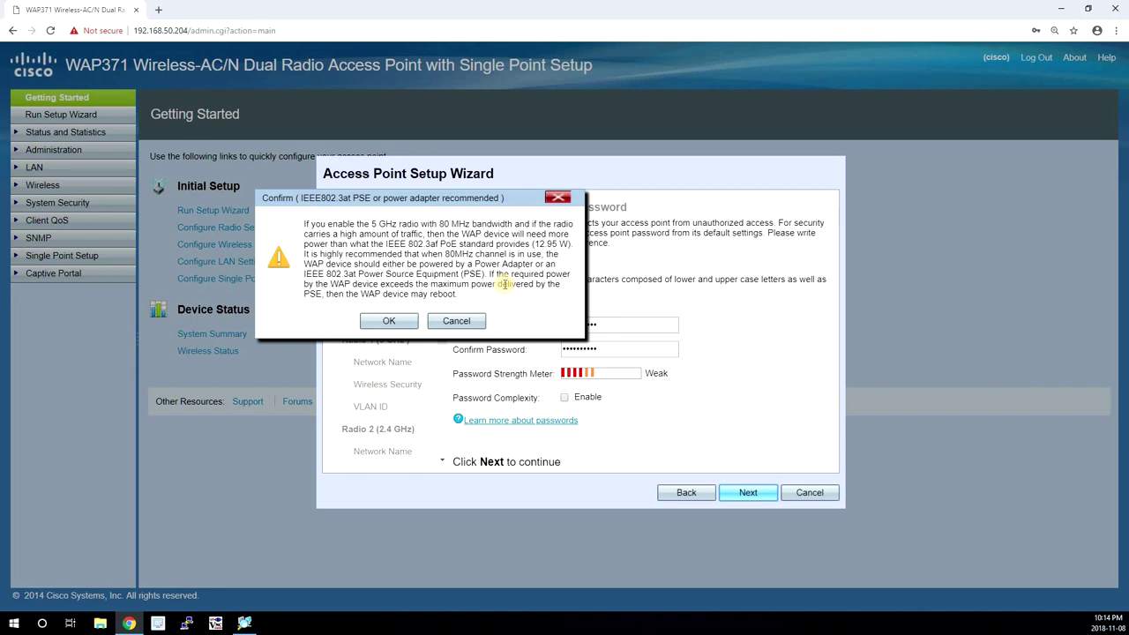
{"action": "left_click", "coordinate": [389, 320]}
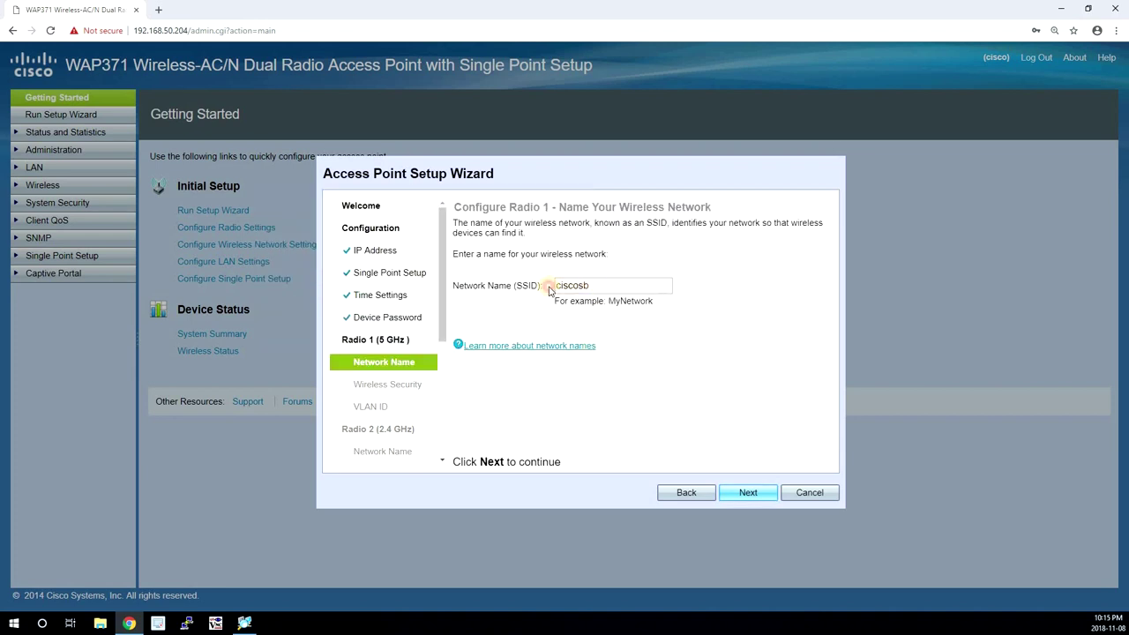
Rename the 5 GHz Radio 1 network to nicknet2.
{"action": "left_click_drag", "start_coordinate": [553, 285], "coordinate": [596, 326]}
{"action": "type", "text": "nicknet2"}
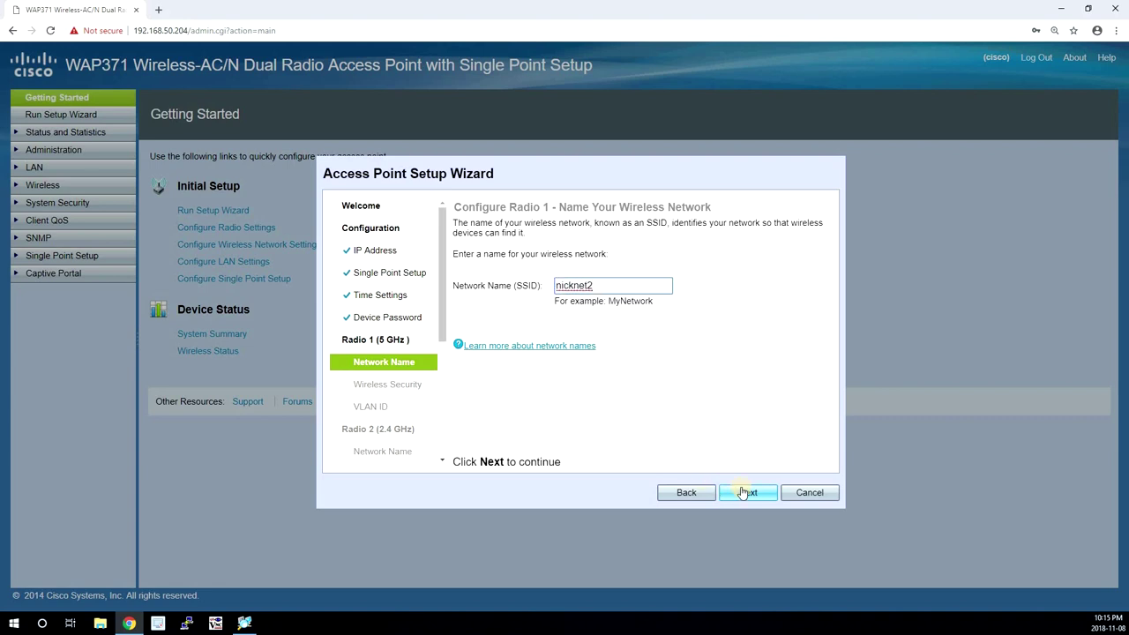
{"action": "left_click", "coordinate": [748, 497]}
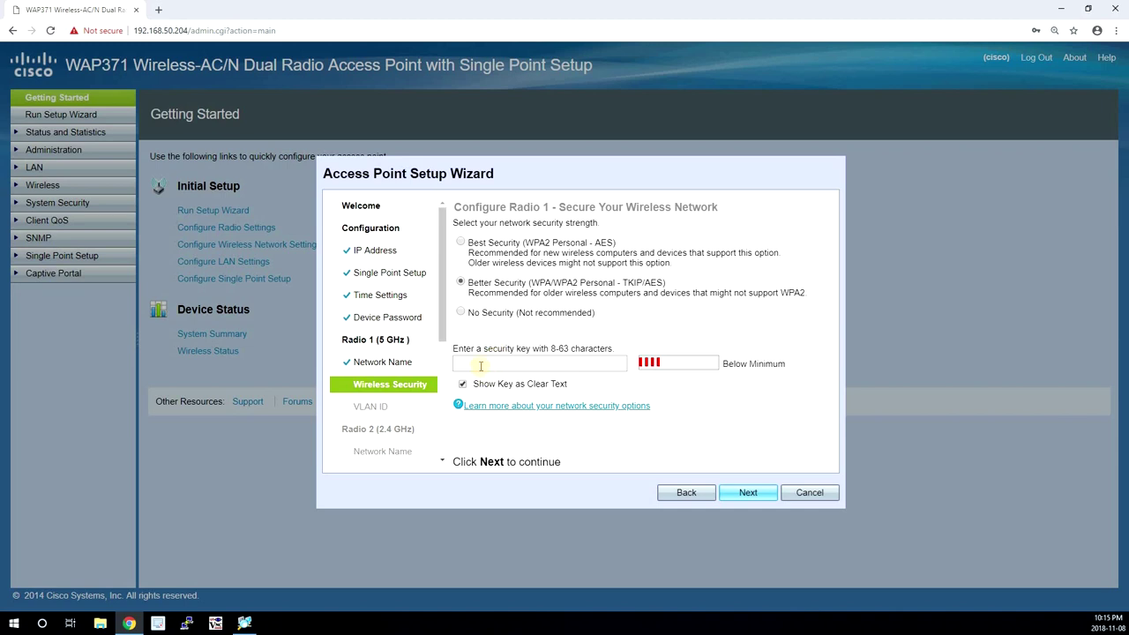
Enter a hidden security key for the 5 GHz network and keep VLAN ID 1.
{"action": "left_click", "coordinate": [481, 365]}
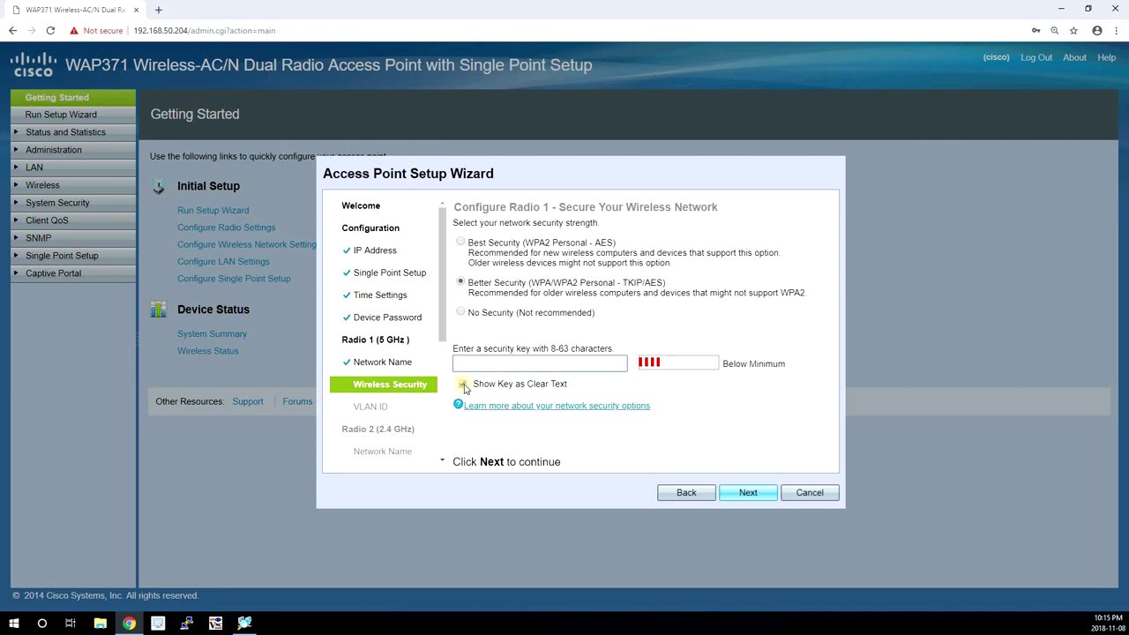
{"action": "left_click", "coordinate": [465, 364]}
{"action": "left_click", "coordinate": [465, 364]}
{"action": "type", "text": "abc"}
{"action": "left_click", "coordinate": [754, 496]}
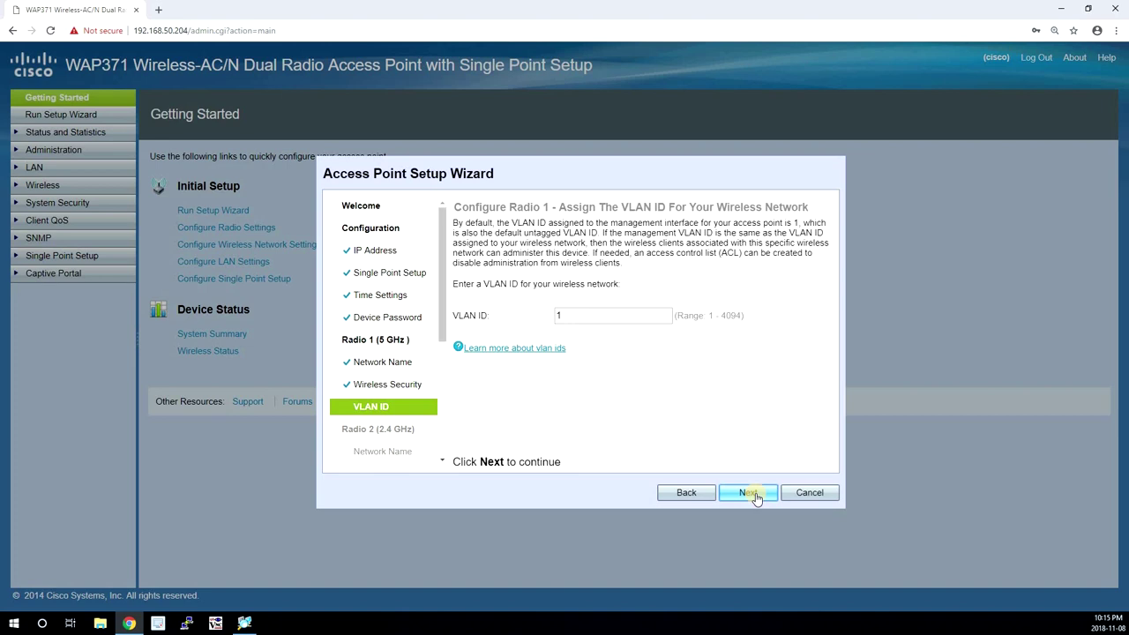
{"action": "left_click", "coordinate": [754, 494]}
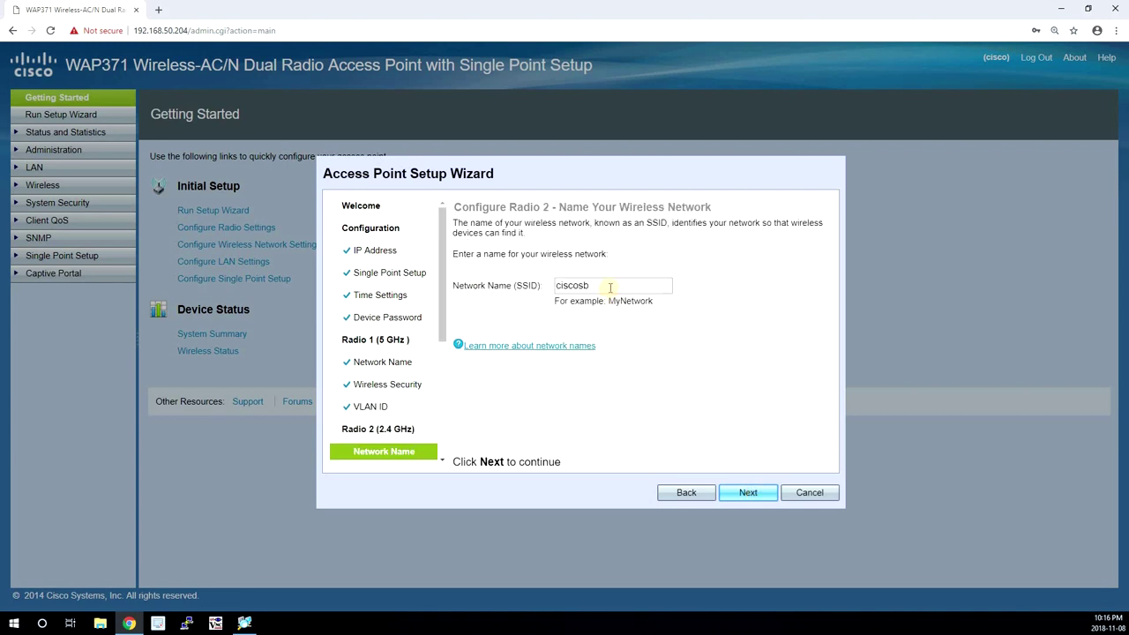
Name the 2.4 GHz network 'nicknet2 (2.4 GHz)' with WPA/WPA2 Personal security and default VLAN.
{"action": "double_click", "coordinate": [557, 285]}
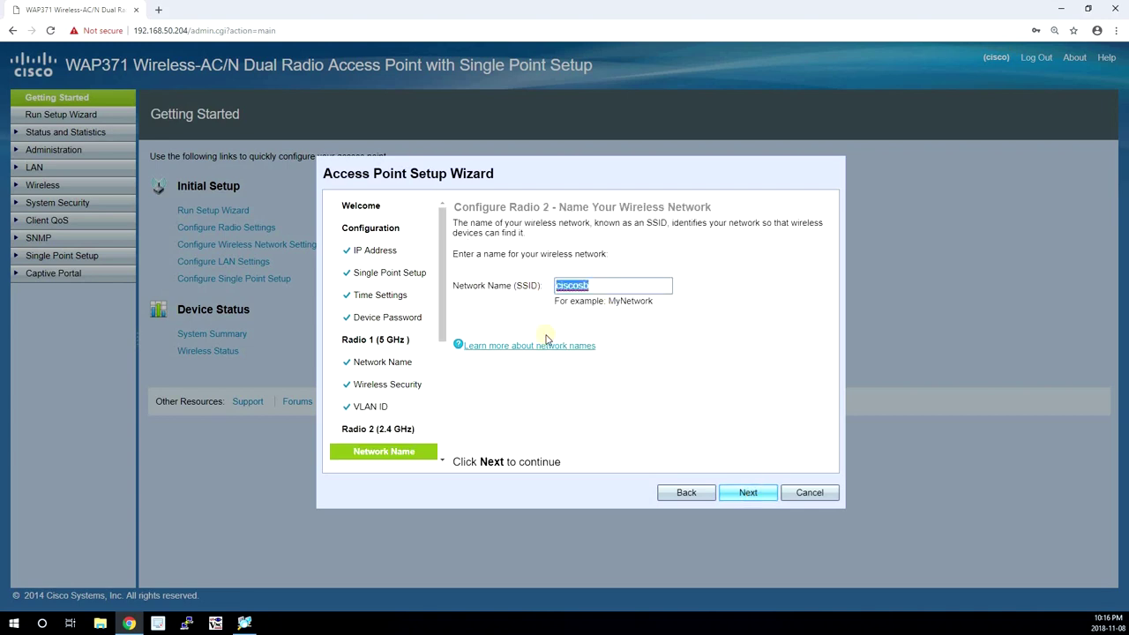
{"action": "type", "text": "nicknet2 (2.4 GHz)"}
{"action": "left_click", "coordinate": [748, 492]}
{"action": "left_click", "coordinate": [460, 282]}
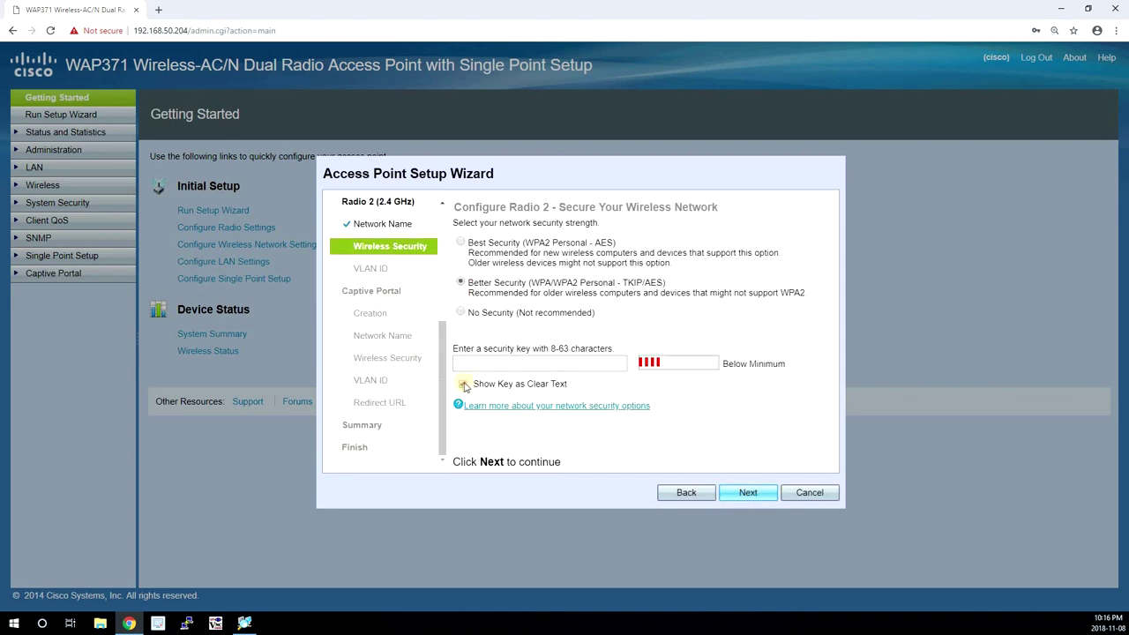
{"action": "left_click", "coordinate": [462, 383]}
{"action": "left_click", "coordinate": [494, 362]}
{"action": "type", "text": "*******"}
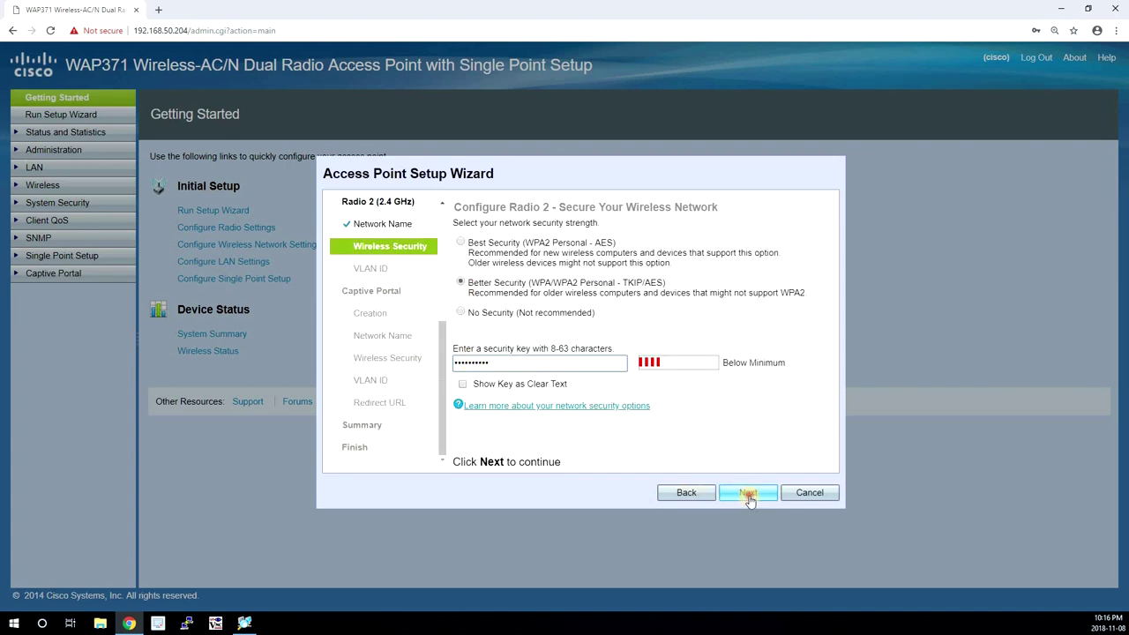
{"action": "left_click", "coordinate": [748, 493]}
{"action": "left_click", "coordinate": [748, 494]}
Create guest network nicknet2-guest with a security key and apply all wizard settings.
{"action": "left_click", "coordinate": [749, 492]}
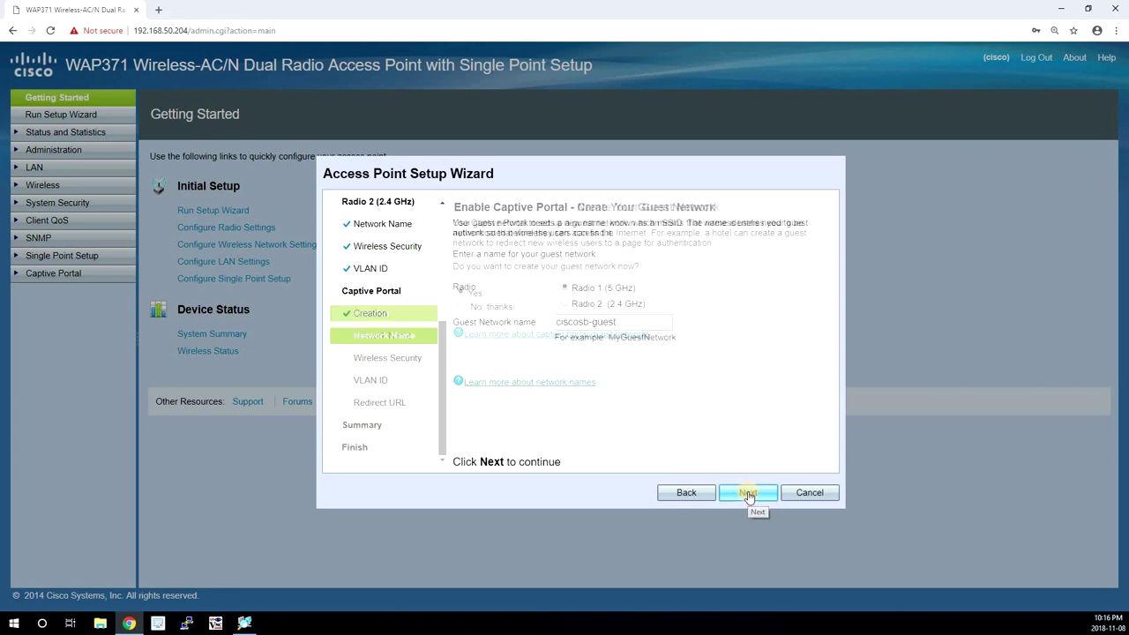
{"action": "triple_click", "coordinate": [557, 323]}
{"action": "type", "text": "nickne"}
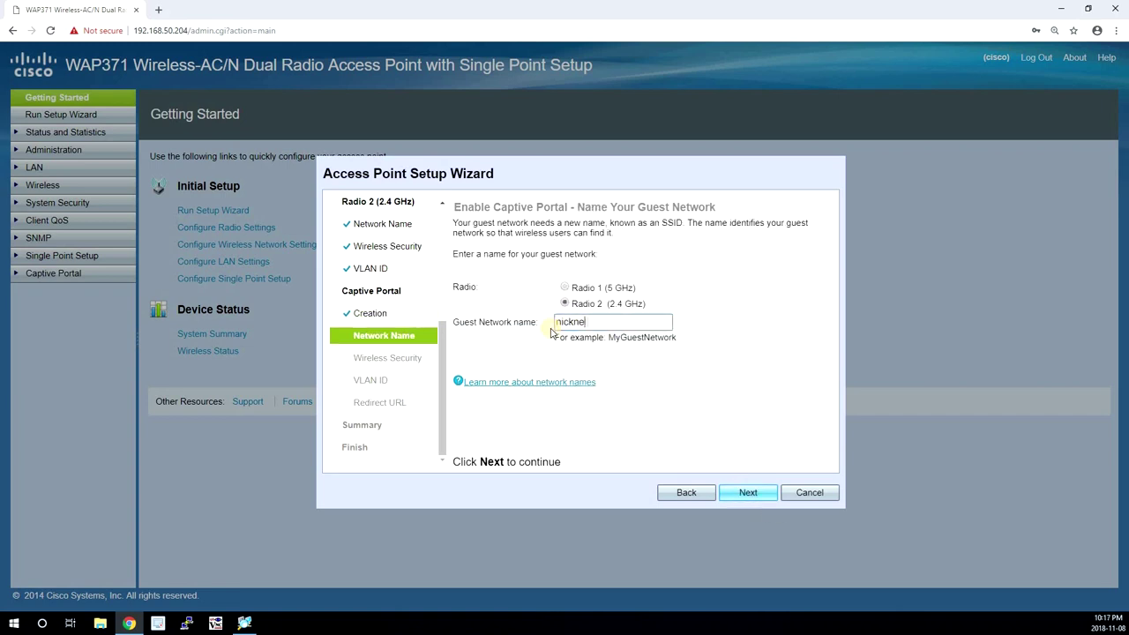
{"action": "type", "text": "t2-guest"}
{"action": "left_click", "coordinate": [748, 493]}
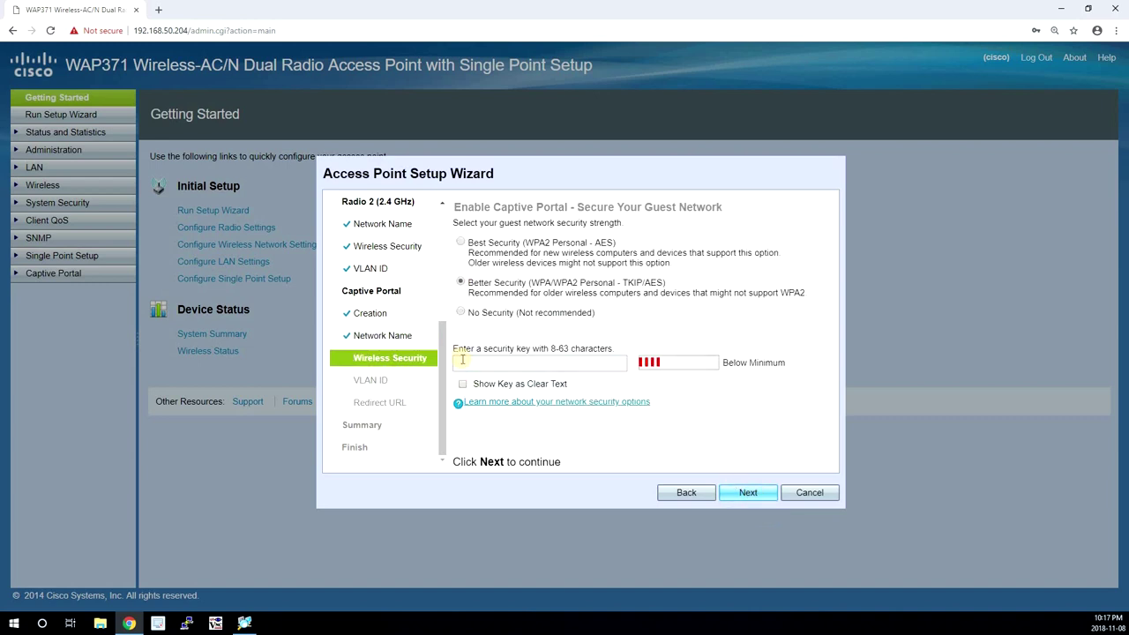
{"action": "left_click", "coordinate": [462, 359]}
{"action": "type", "text": "cisco12345"}
{"action": "left_click", "coordinate": [748, 492]}
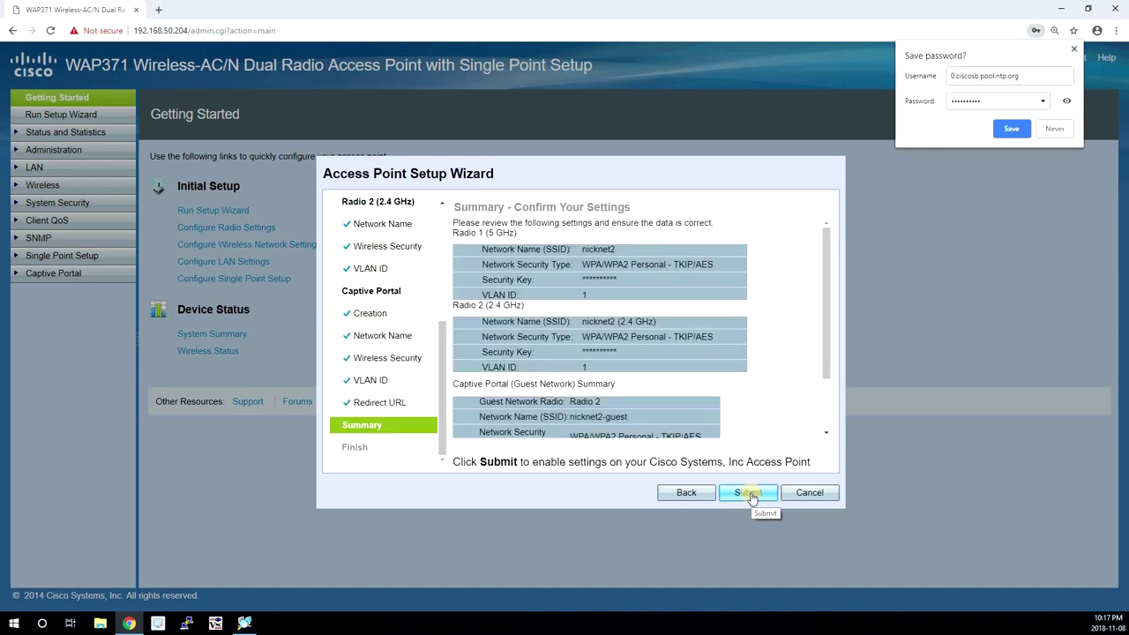
{"action": "left_click", "coordinate": [752, 495]}
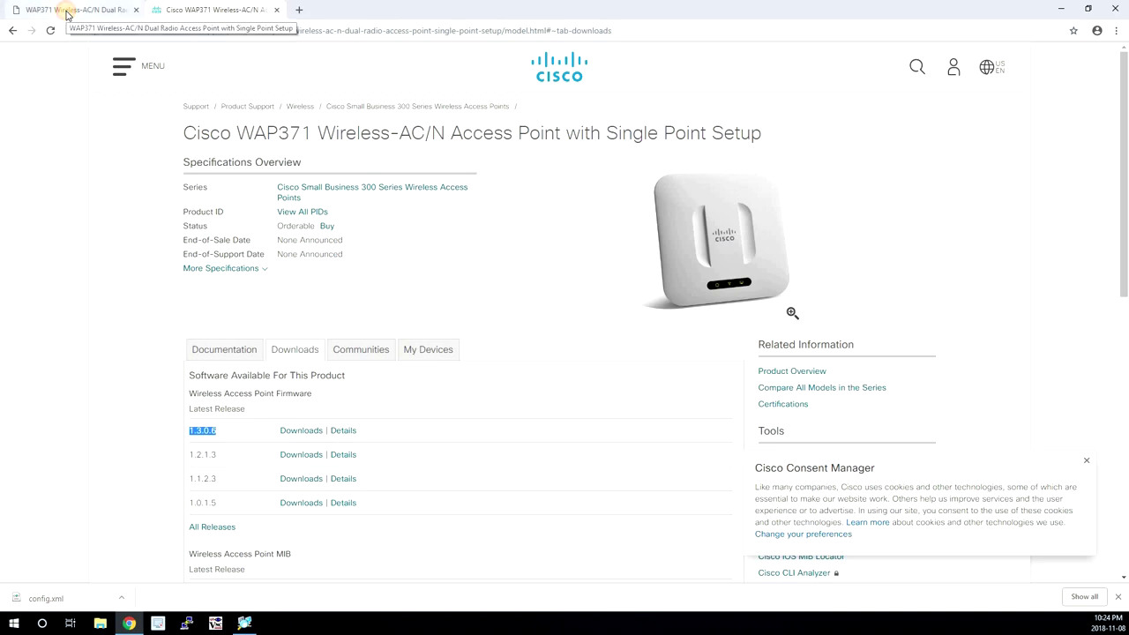
Check the System Summary showing the current firmware version 1.3.0.4.
{"action": "left_click", "coordinate": [66, 13]}
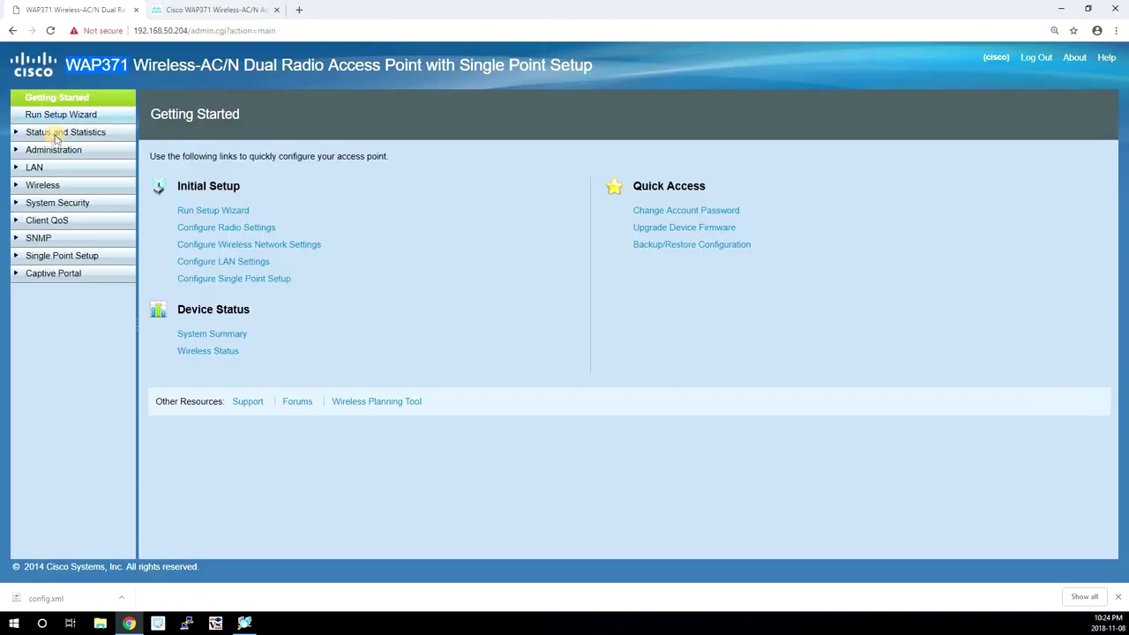
{"action": "left_click", "coordinate": [55, 134]}
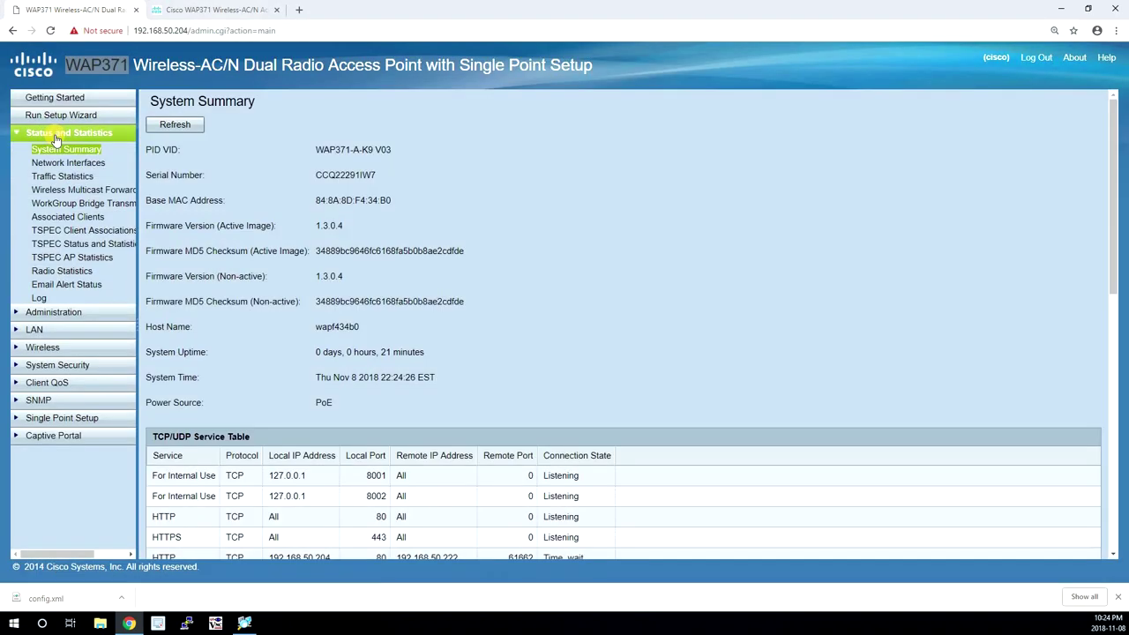
{"action": "left_click_drag", "start_coordinate": [315, 227], "coordinate": [341, 227]}
Get firmware 1.3.0.6 from the Cisco downloads page and browse for it on the upgrade page.
{"action": "key", "text": "ctrl+Tab"}
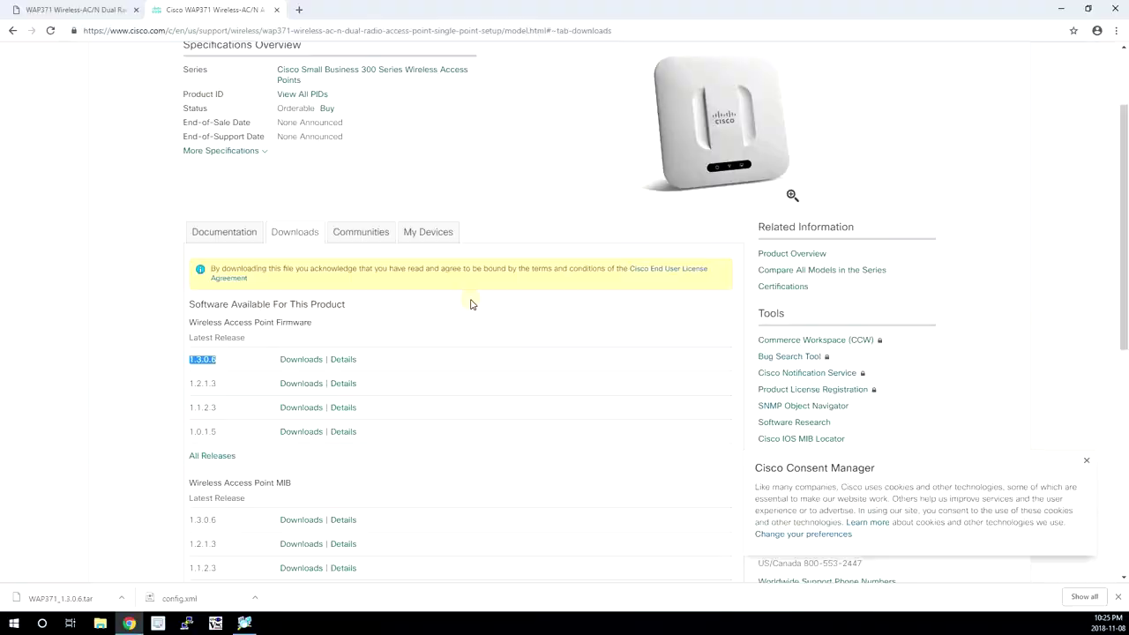
{"action": "key", "text": "ctrl+Tab"}
{"action": "left_click", "coordinate": [292, 256]}
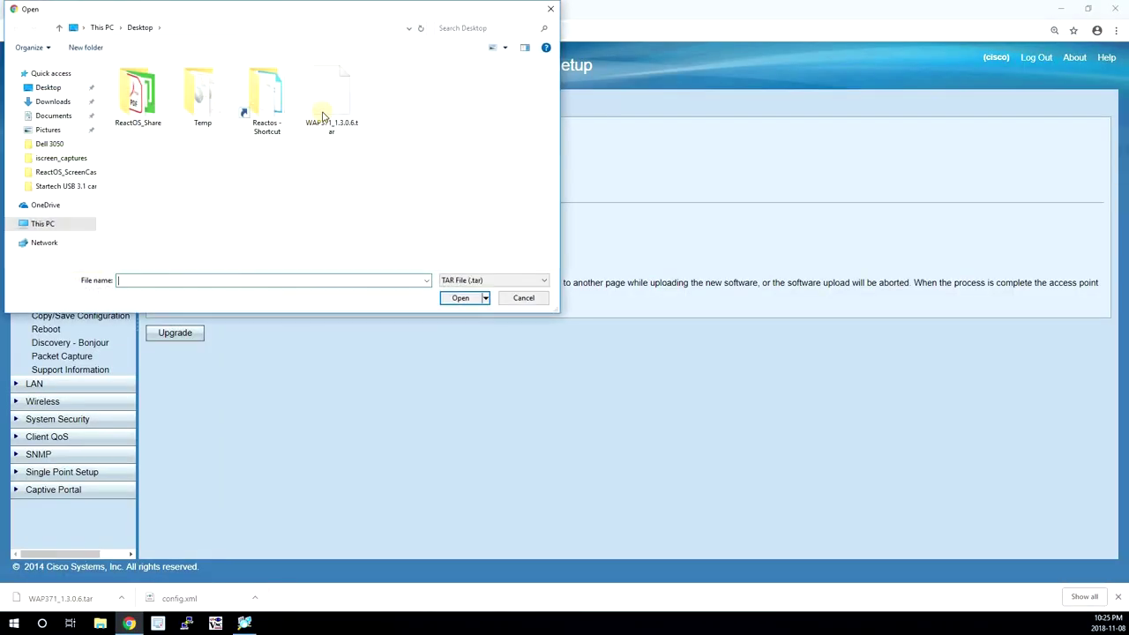
Upload WAP371_1.3.0.6.tar and confirm the firmware upgrade.
{"action": "left_click", "coordinate": [332, 97]}
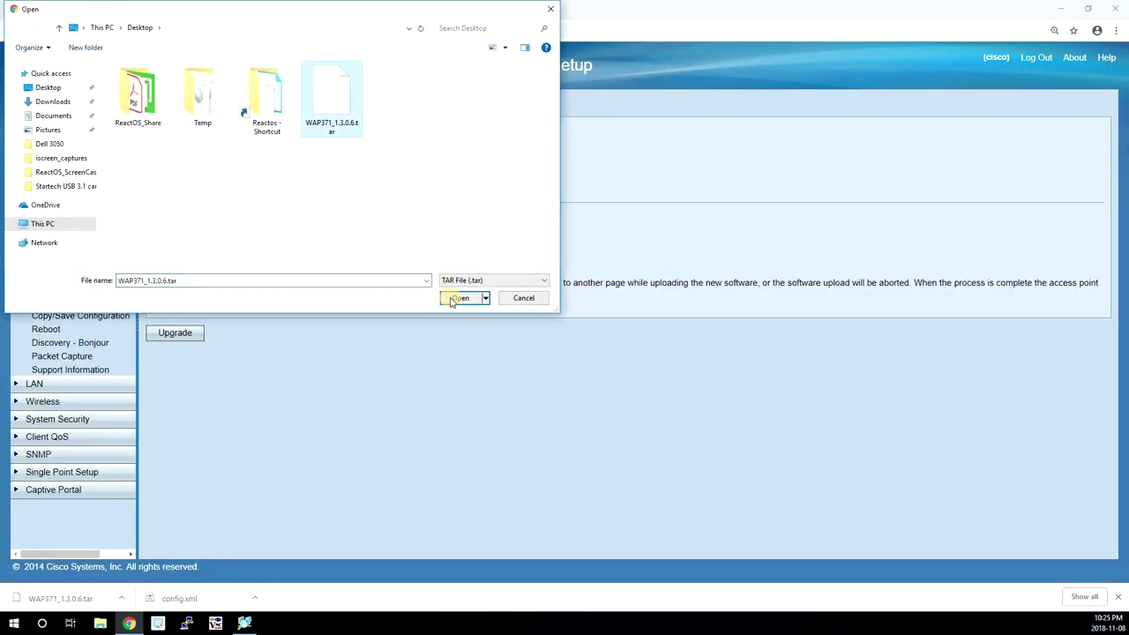
{"action": "left_click", "coordinate": [458, 298]}
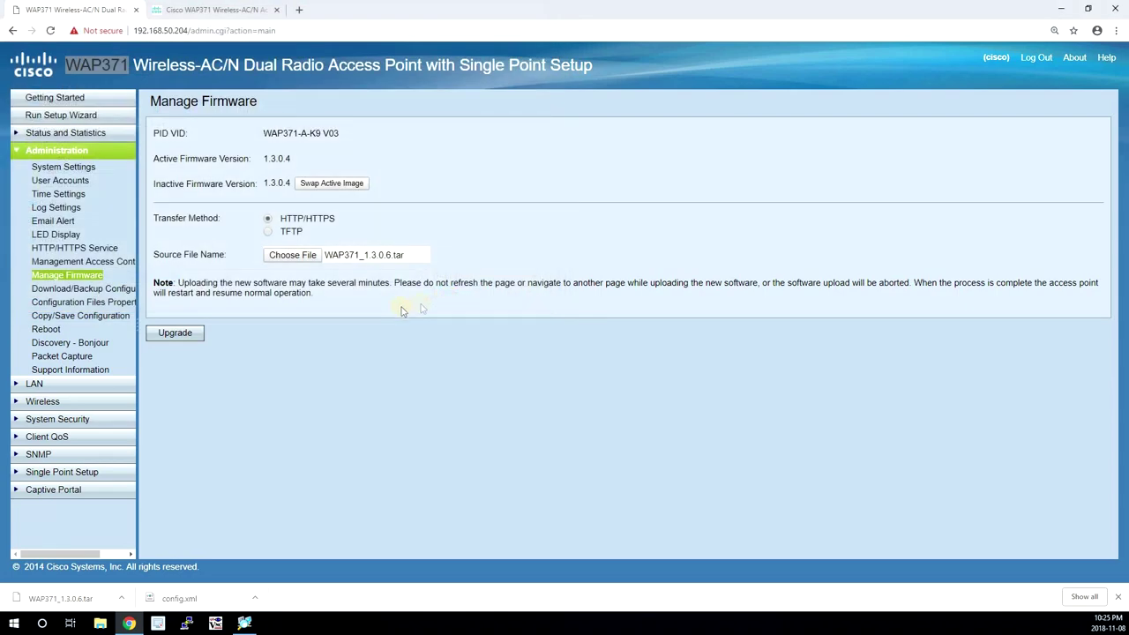
{"action": "left_click", "coordinate": [187, 335]}
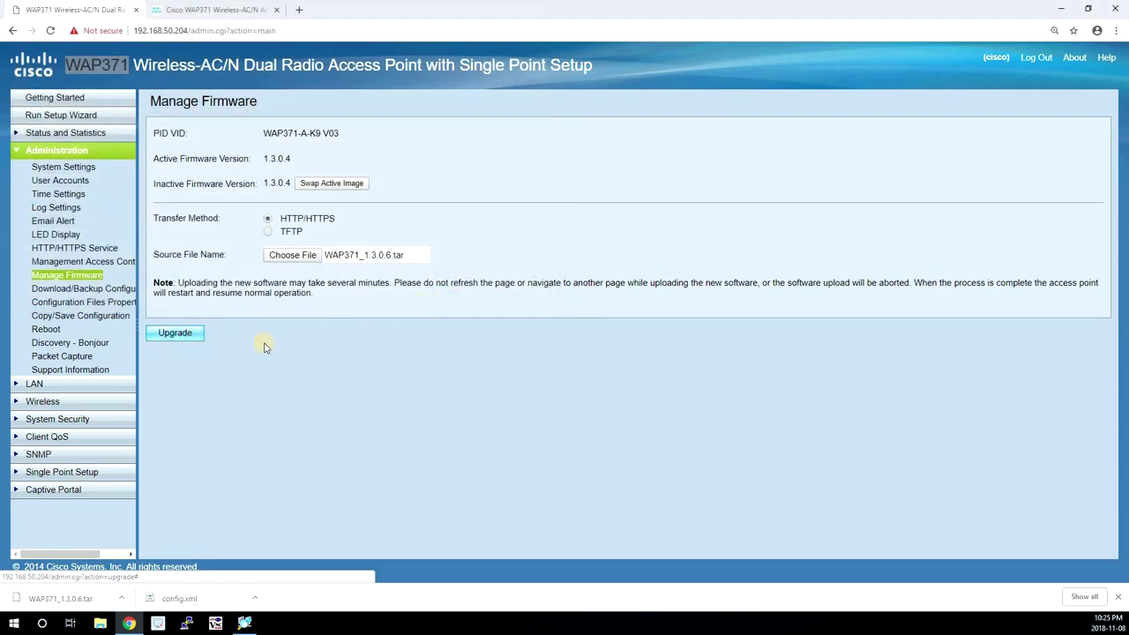
{"action": "left_click", "coordinate": [402, 291]}
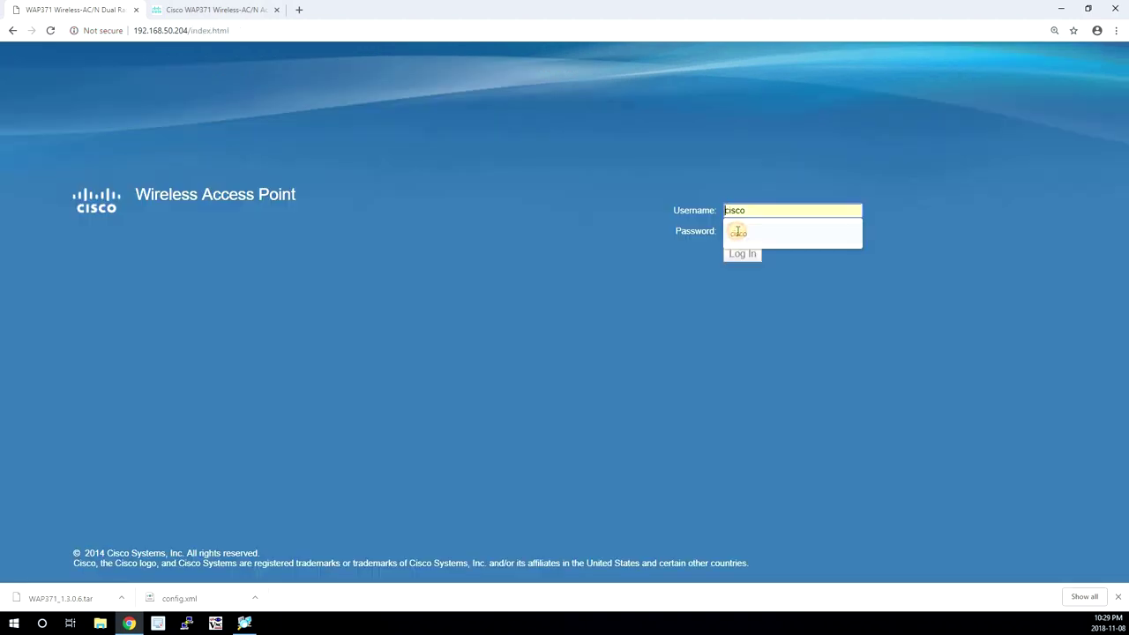
{"action": "left_click", "coordinate": [738, 231]}
Sign back in as admin and verify the System Summary shows active firmware 1.3.0.6.
{"action": "type", "text": "cisco"}
{"action": "left_click", "coordinate": [761, 254]}
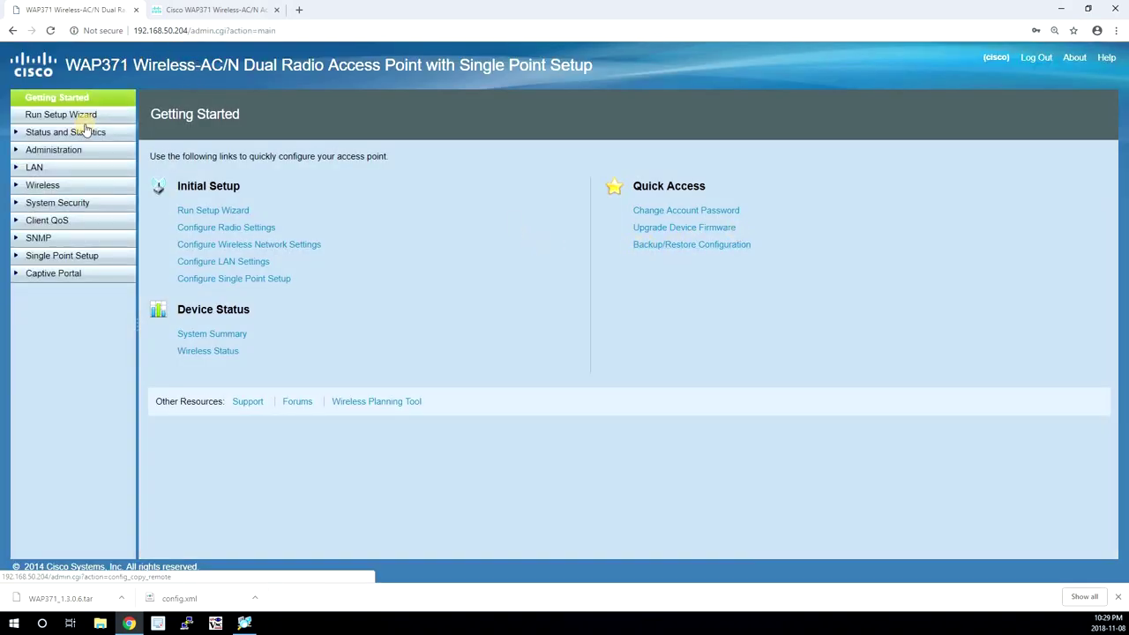
{"action": "left_click", "coordinate": [86, 134]}
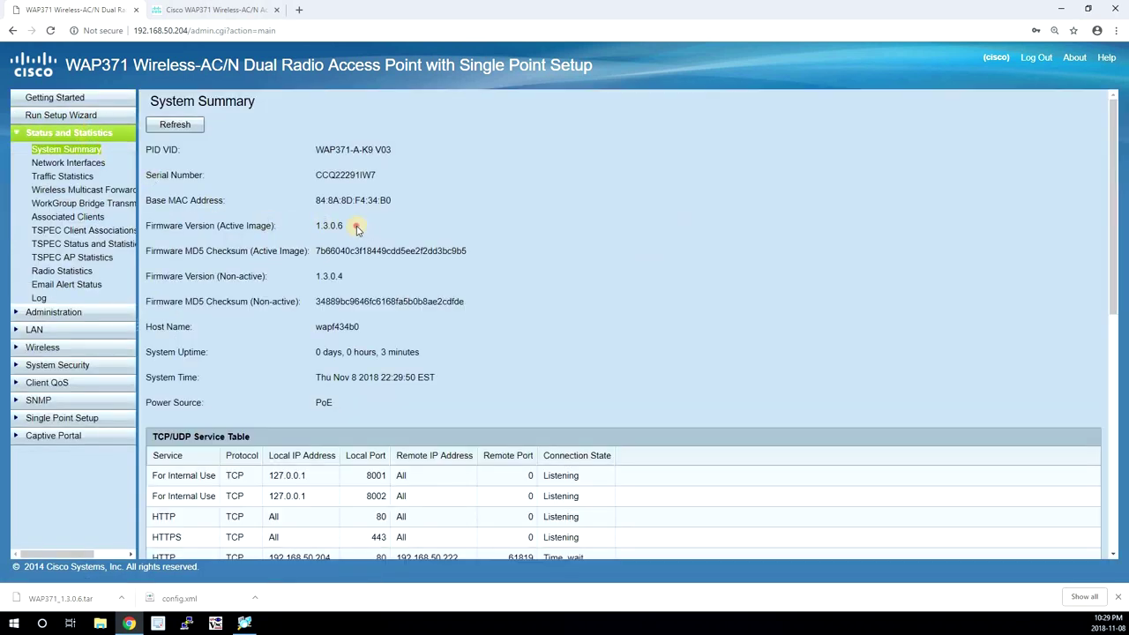
{"action": "left_click_drag", "start_coordinate": [358, 227], "coordinate": [321, 226]}
{"action": "left_click", "coordinate": [356, 226]}
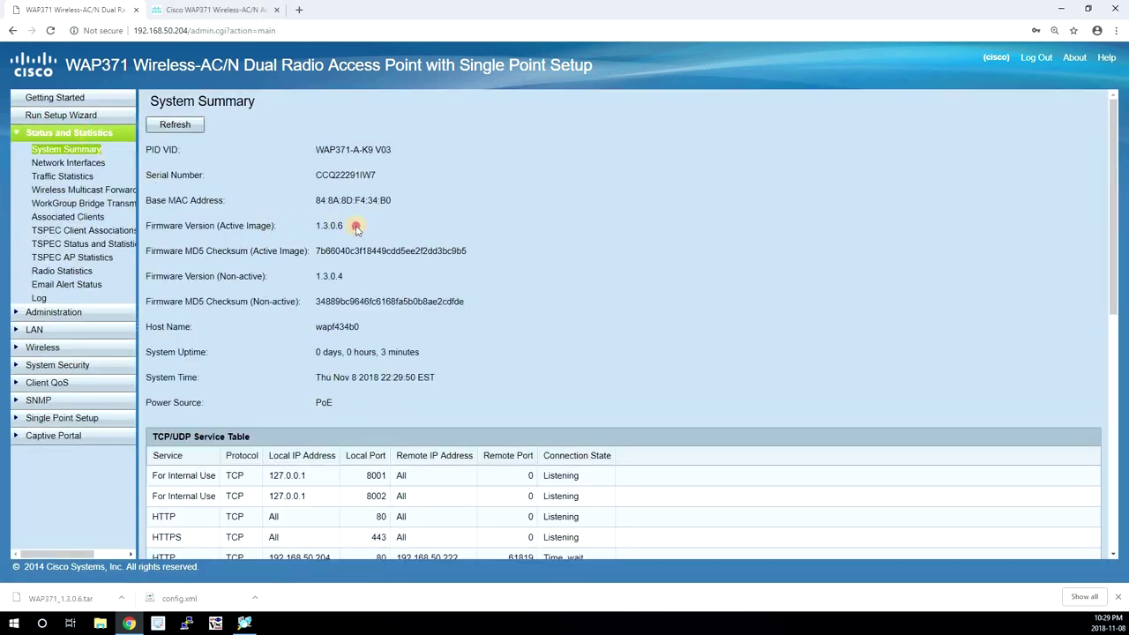